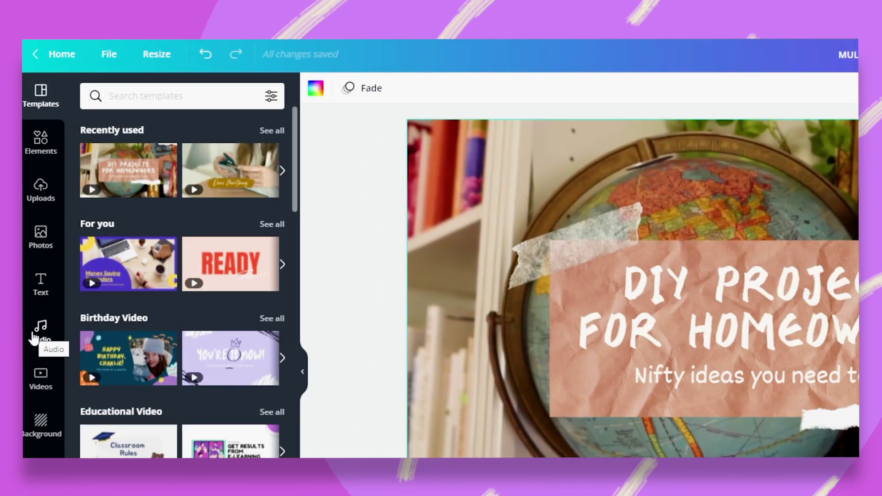
Step: Search the music library for HAPPY and preview the English Breakfast track
click(40, 328)
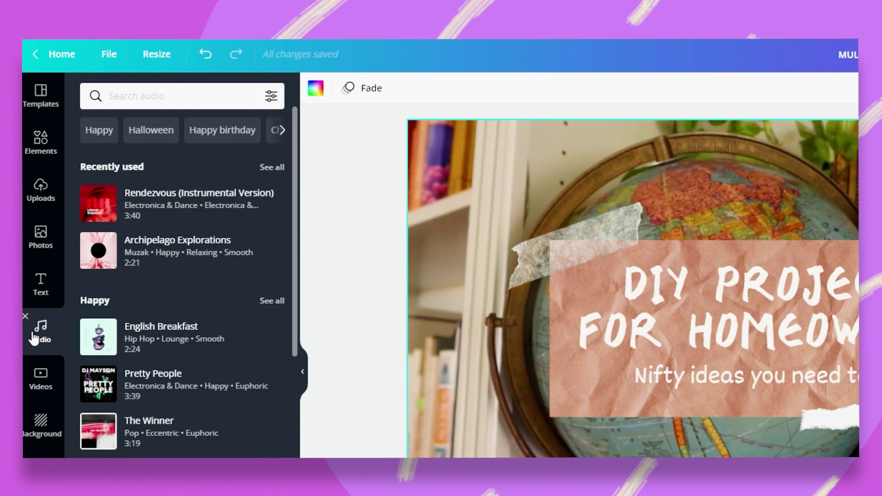
click(171, 100)
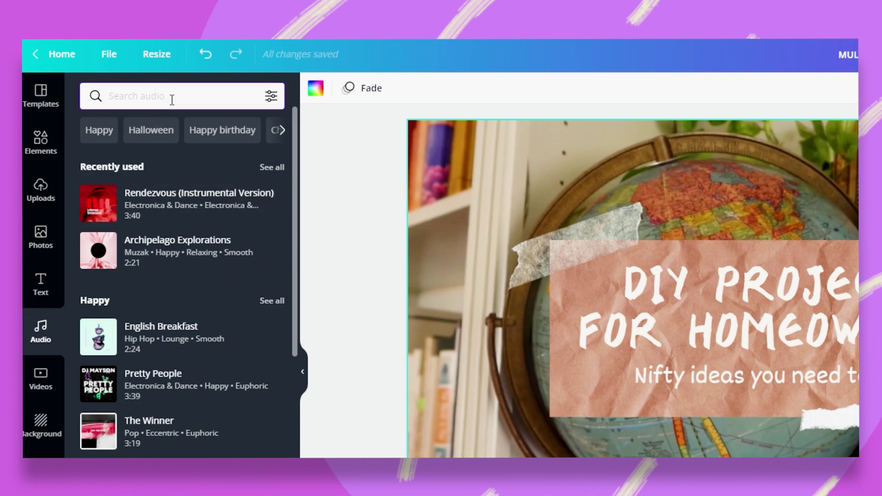
text(HAPPY)
key(Return)
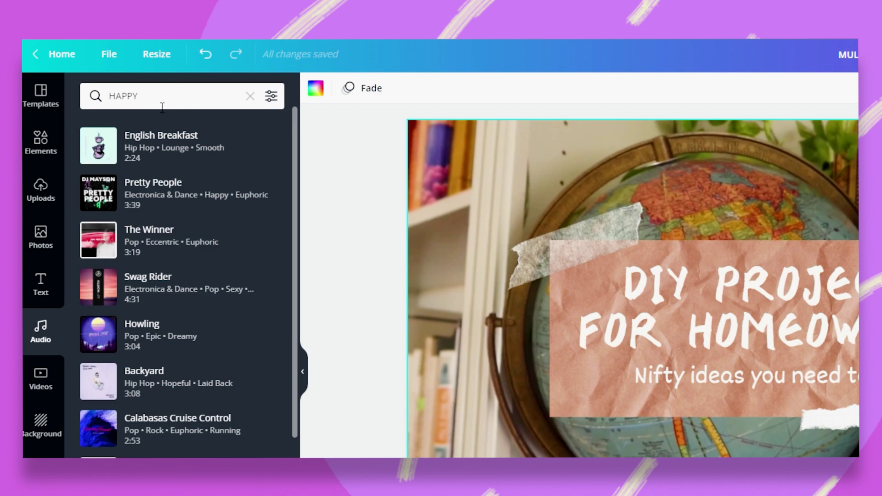
click(98, 153)
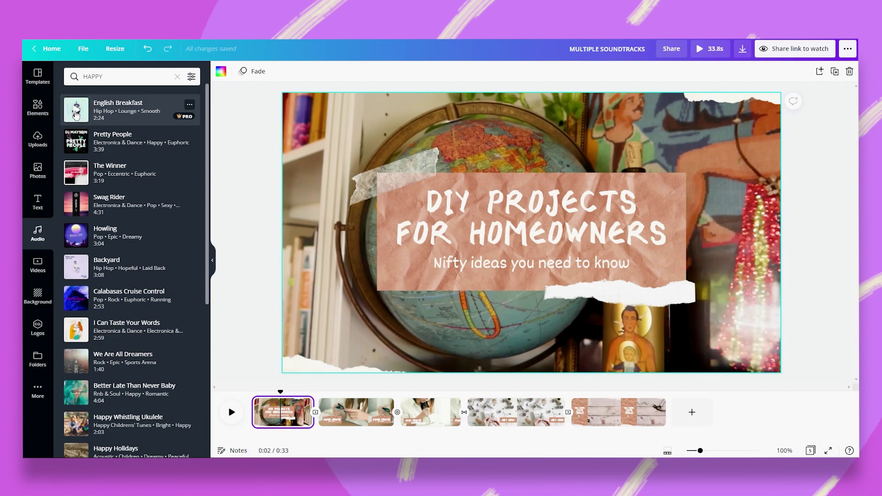
Step: Add English Breakfast as the video's soundtrack and trim its end to 11.4s
click(120, 117)
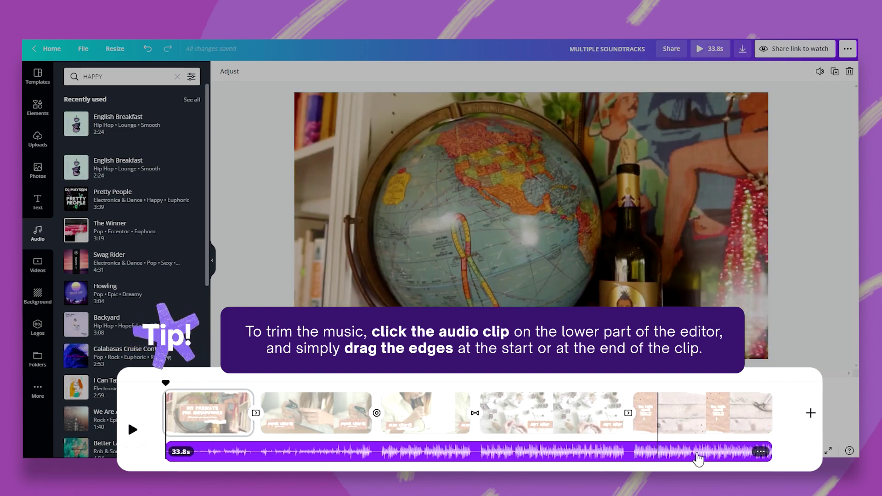
click(767, 457)
drag(727, 452, 384, 459)
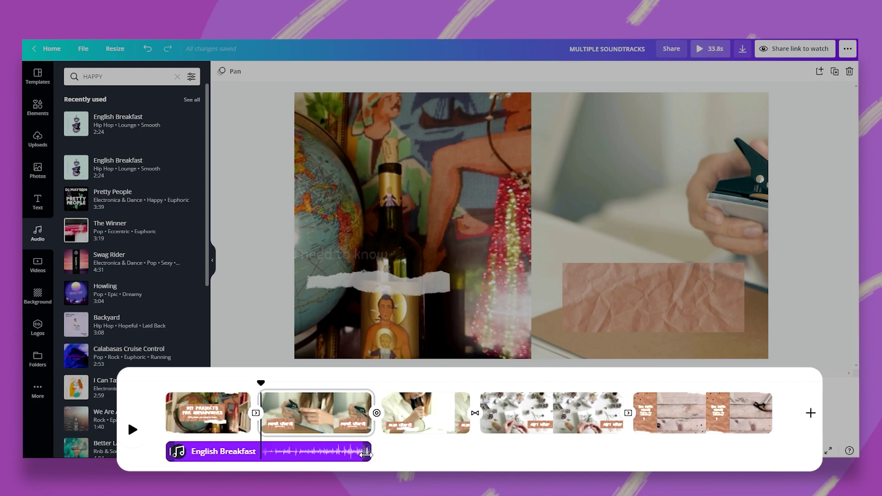
Step: Use Adjust on the English Breakfast clip to slide which part of the song plays
click(344, 454)
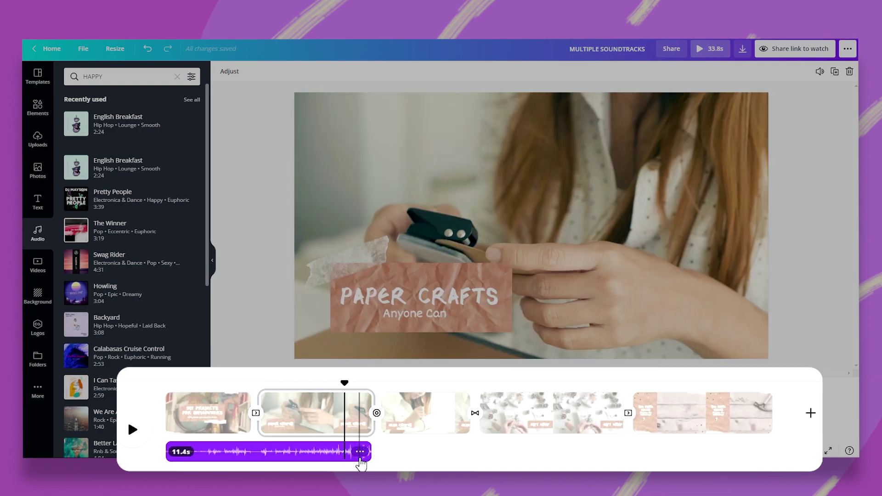
click(360, 452)
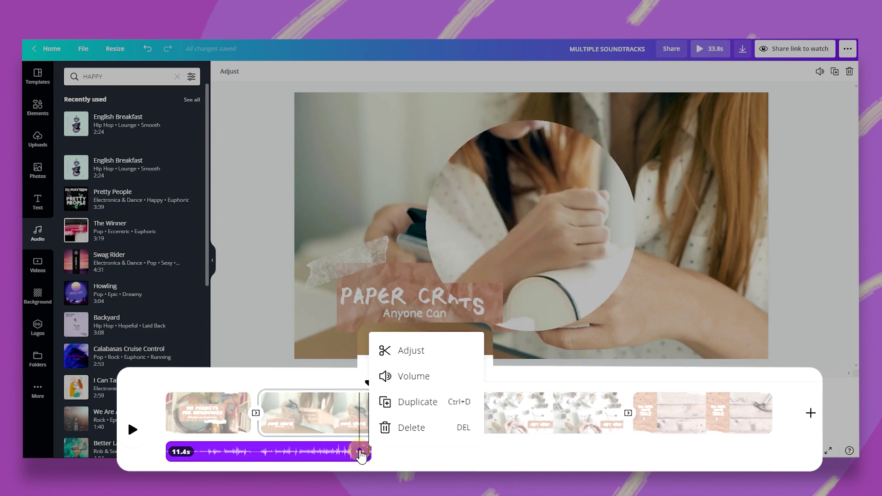
click(404, 352)
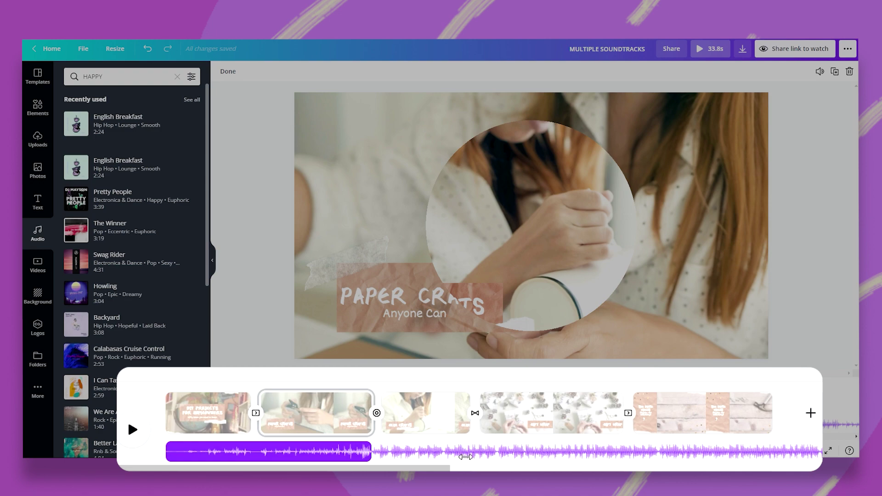
drag(458, 452, 99, 448)
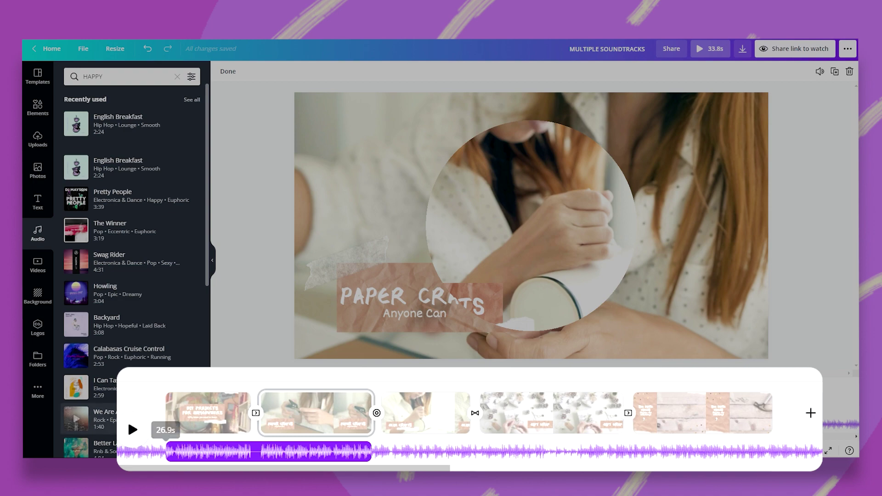
click(174, 451)
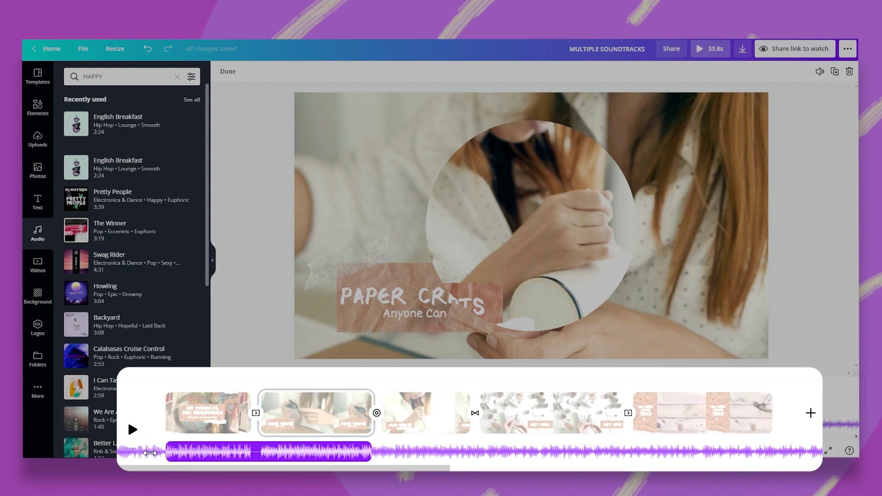
drag(149, 453, 504, 458)
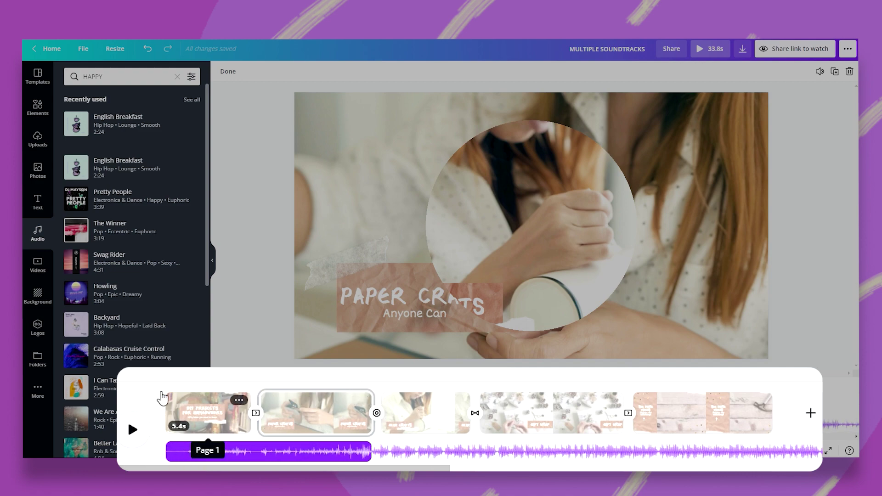
Step: Play the video briefly from the first scene, then pause it
click(170, 405)
click(158, 423)
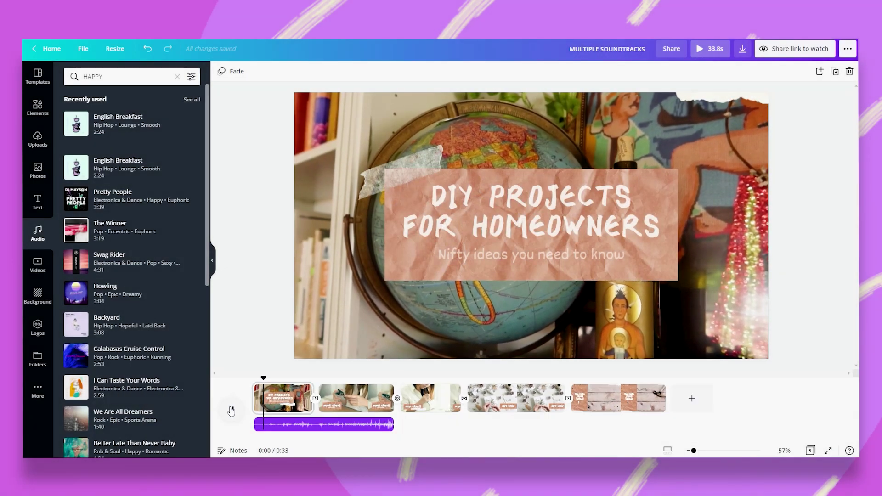
click(230, 409)
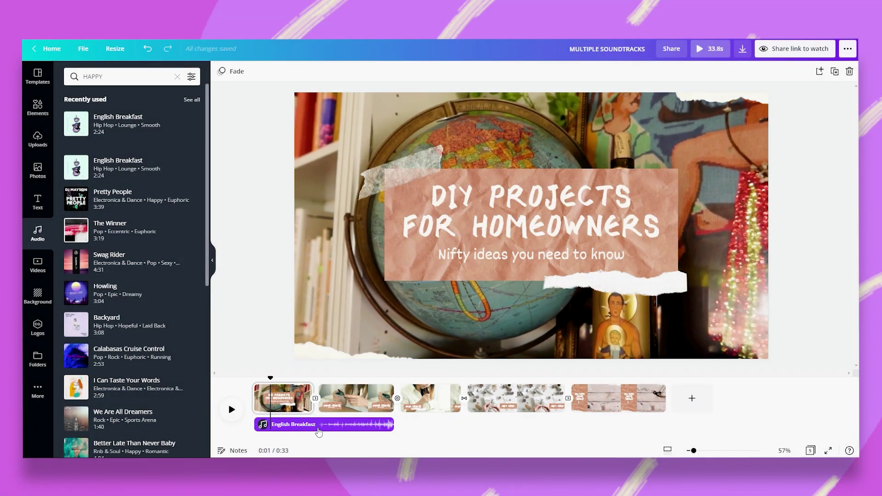
Step: Move a livelier part of English Breakfast into the clip and play to 0:11 to check
double_click(330, 428)
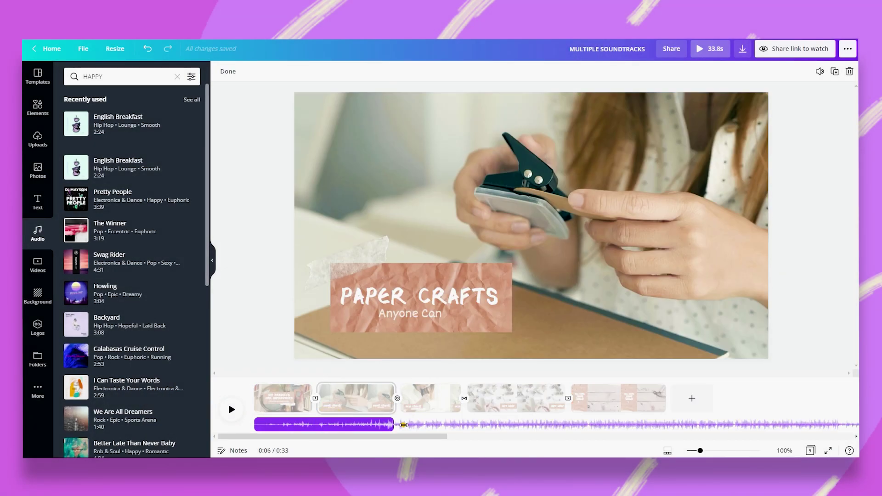
drag(403, 425, 300, 430)
click(259, 377)
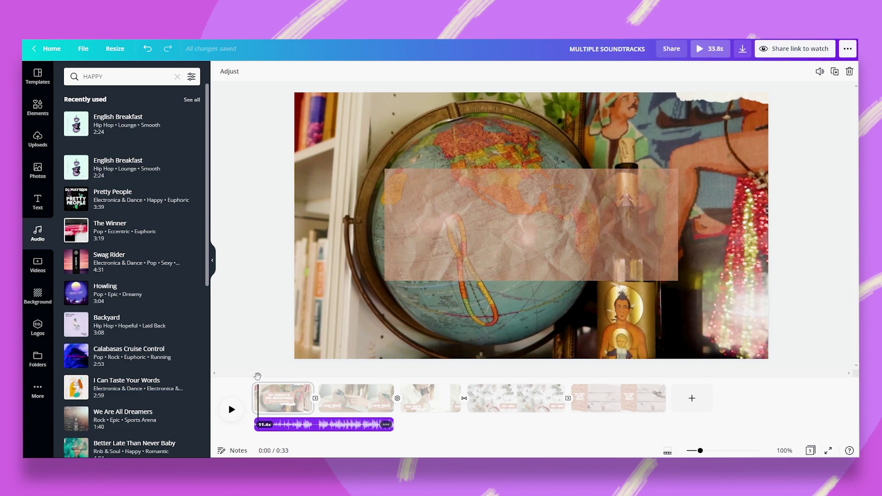
click(231, 414)
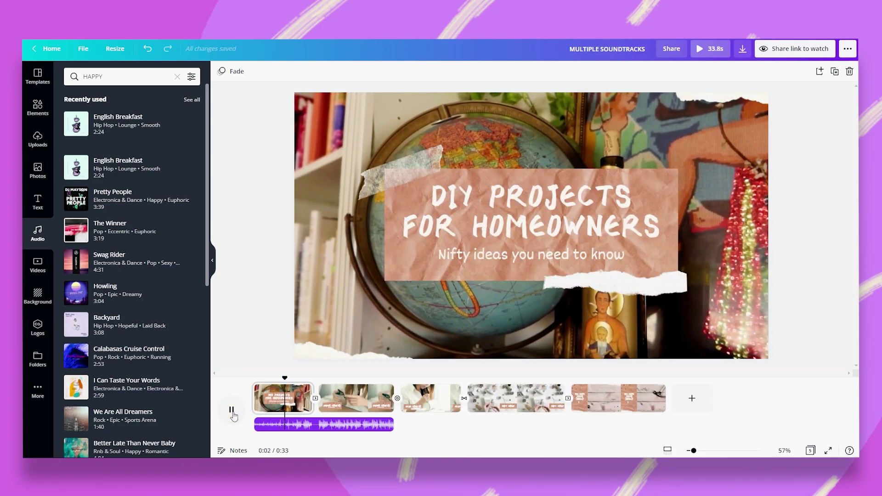
click(232, 410)
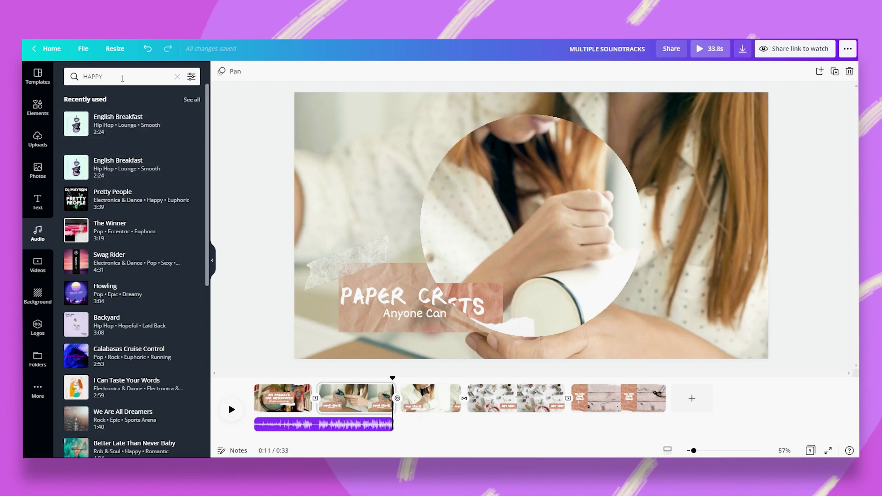
Step: Search the audio library for LOUNGE and scroll down to Rendezvous (Instrumental Version)
double_click(122, 78)
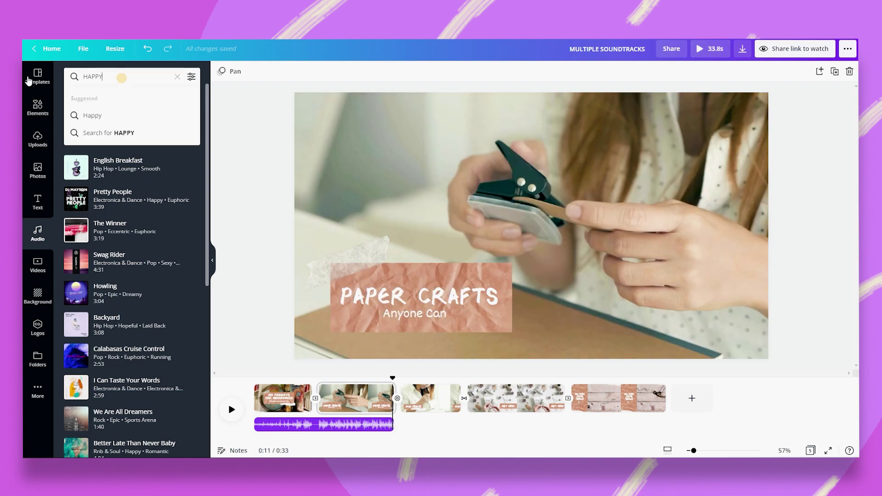
text(LOUN)
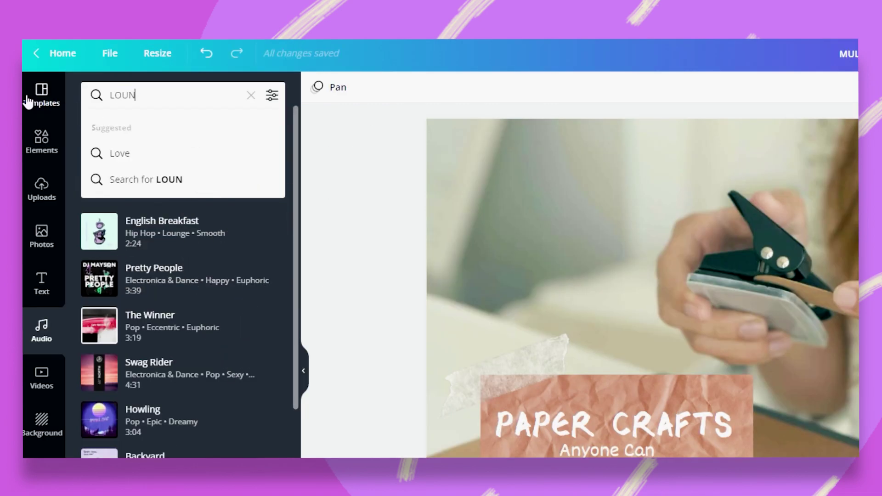
text(GE)
key(Return)
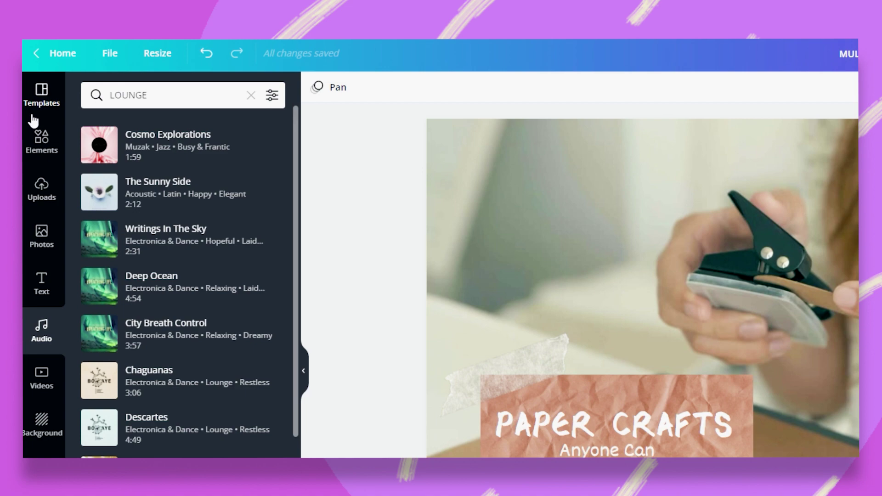
scroll(134, 389, down, 10)
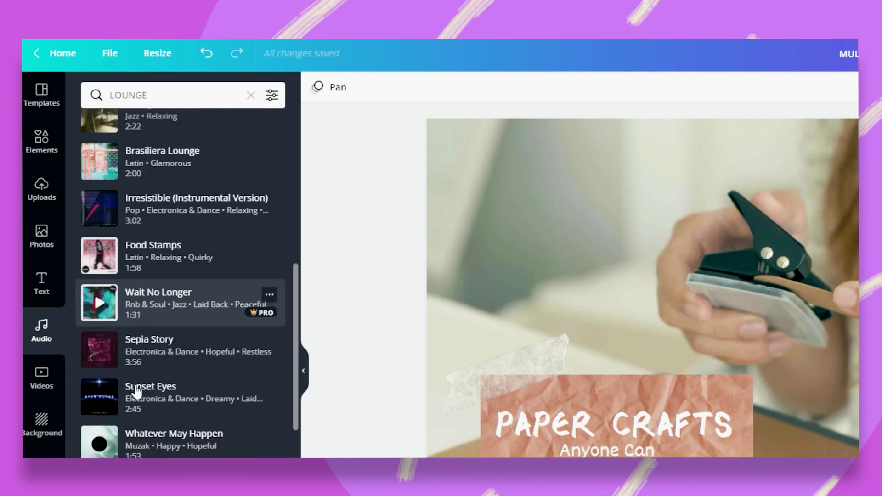
scroll(136, 390, down, 10)
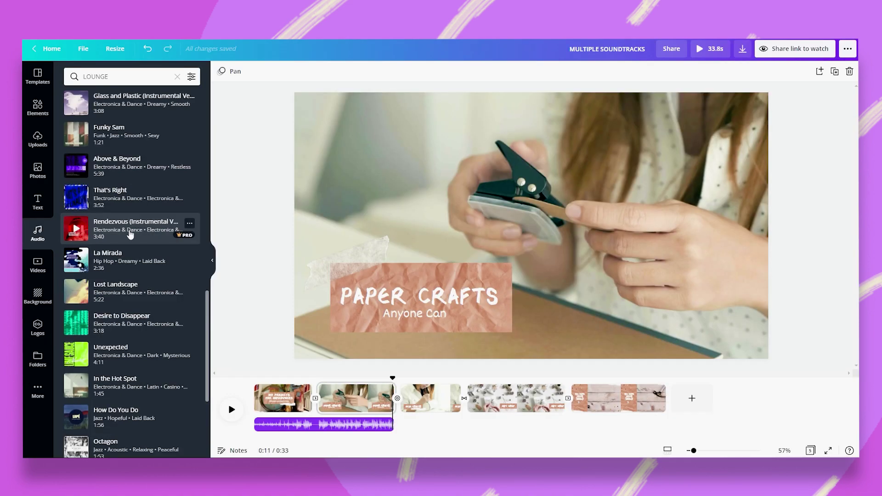
Step: Add Rendezvous (Instrumental Version) as a second soundtrack, trimmed to end with the Gift Wrap scene
click(130, 233)
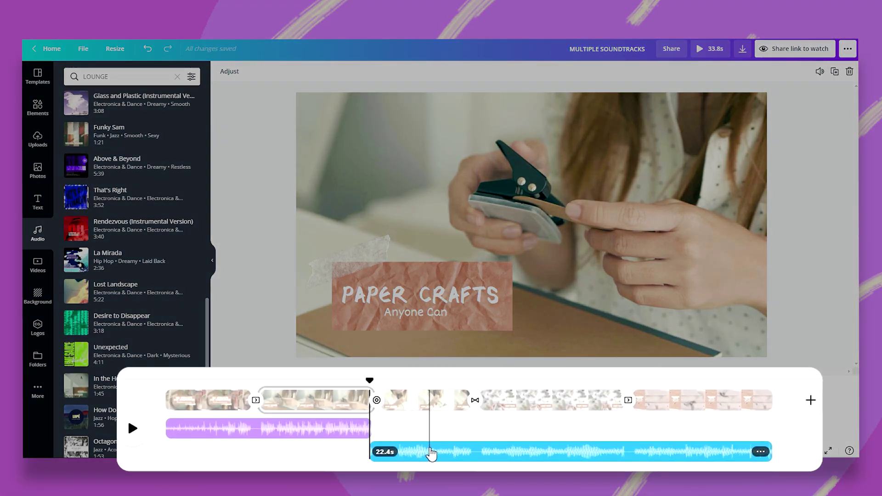
click(433, 452)
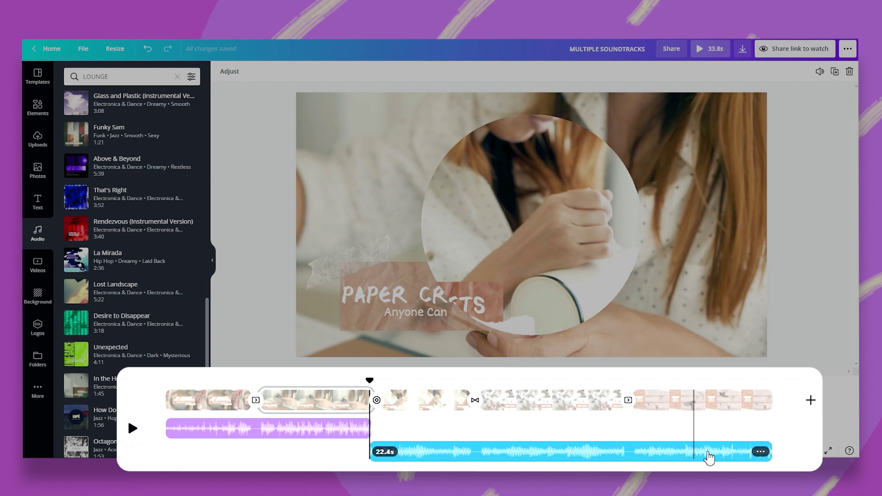
drag(768, 451, 626, 453)
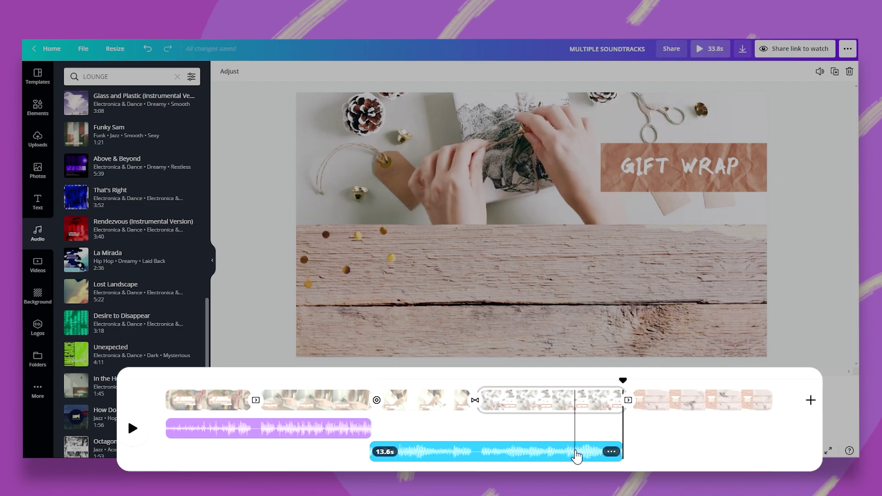
Step: Adjust the blue soundtrack so its music starts about 0.4s into the song
click(610, 452)
click(589, 355)
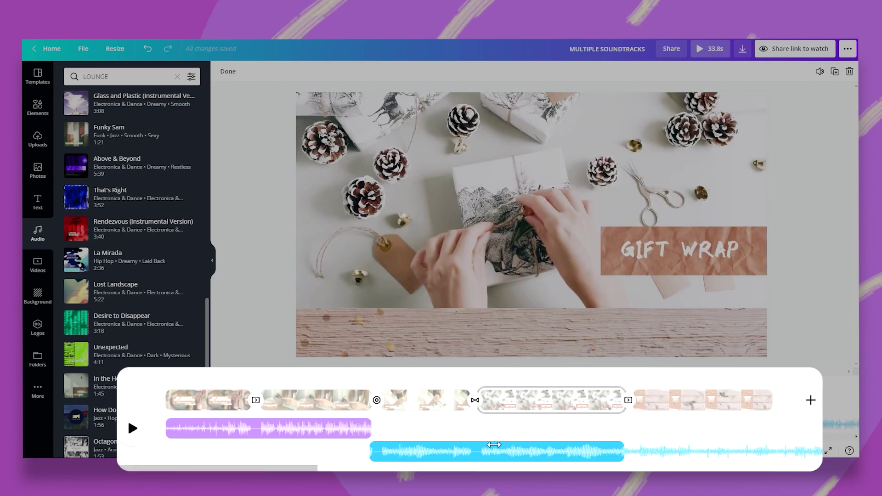
drag(502, 454, 493, 455)
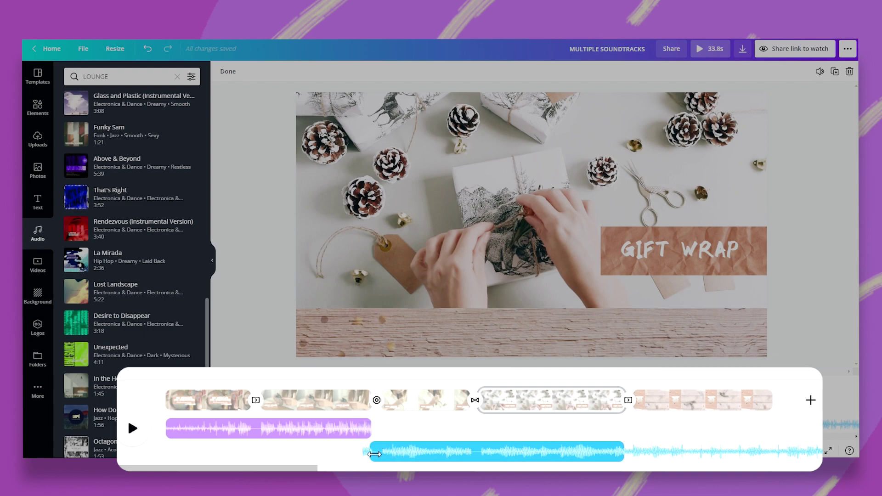
drag(406, 453, 399, 453)
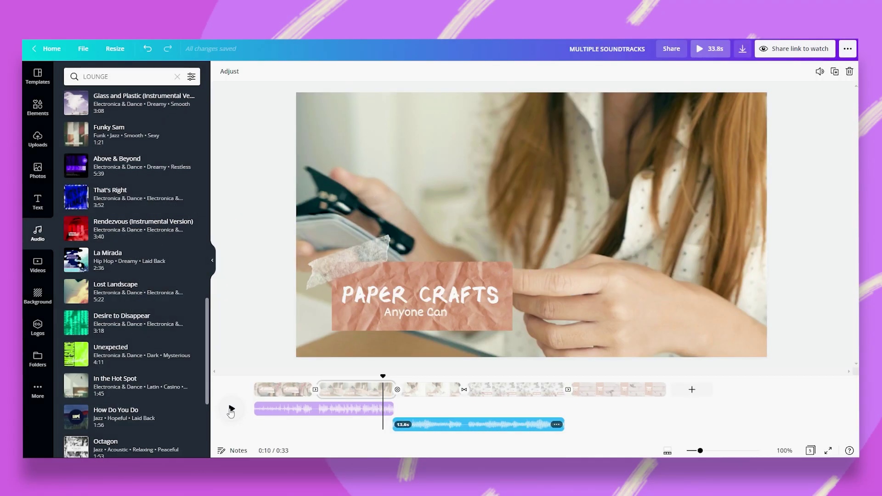
Step: Preview the soundtracks, then return the playhead to 0:11
click(231, 410)
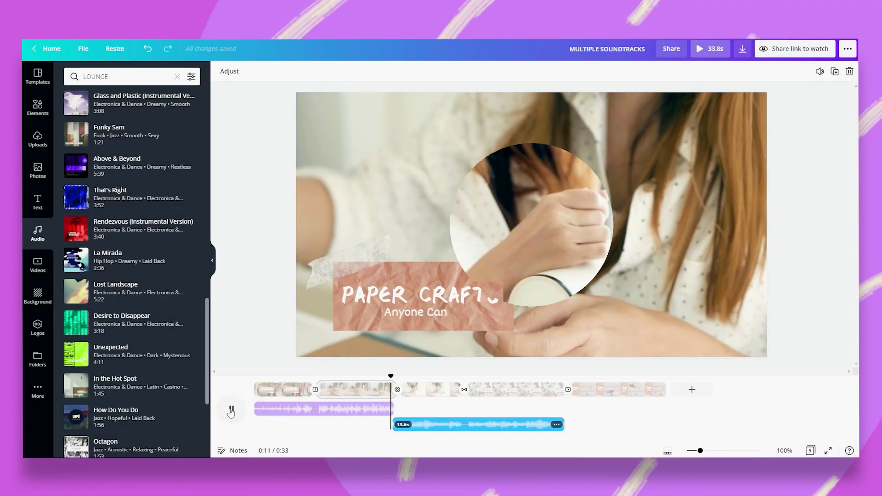
click(231, 409)
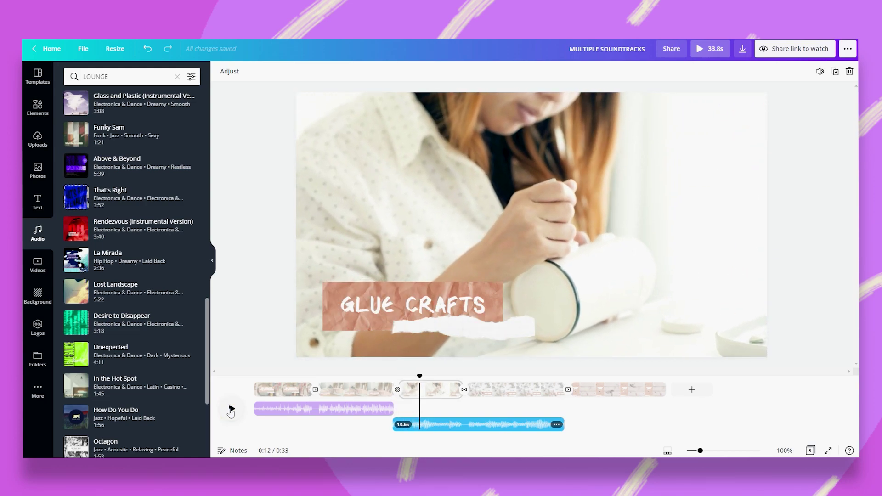
click(425, 428)
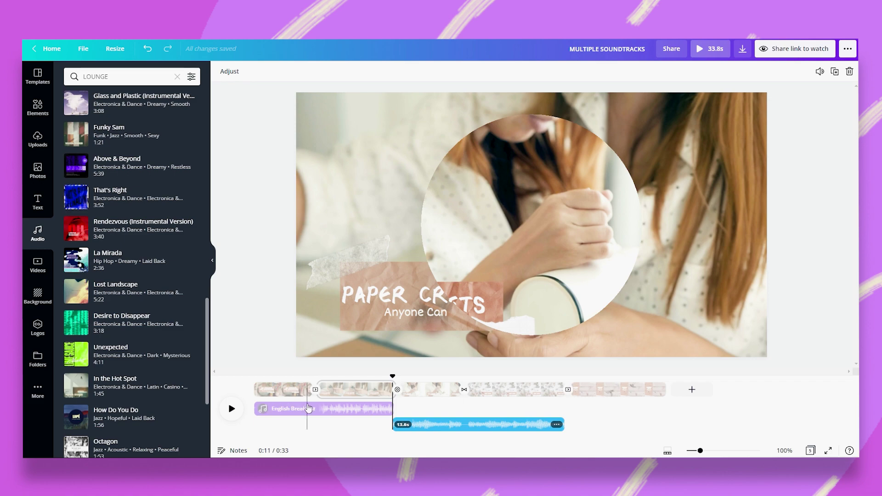
Step: Duplicate English Breakfast, move the copy to 22.3s in the first audio row, and trim its start
right_click(310, 408)
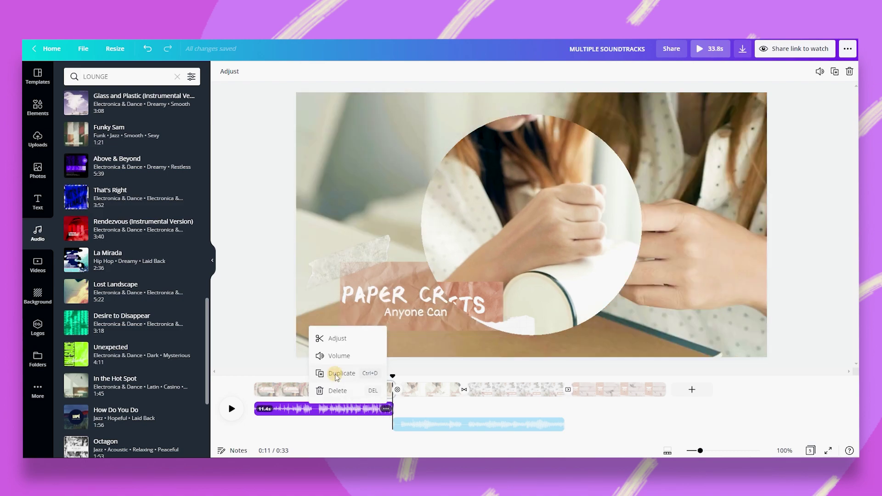
click(340, 373)
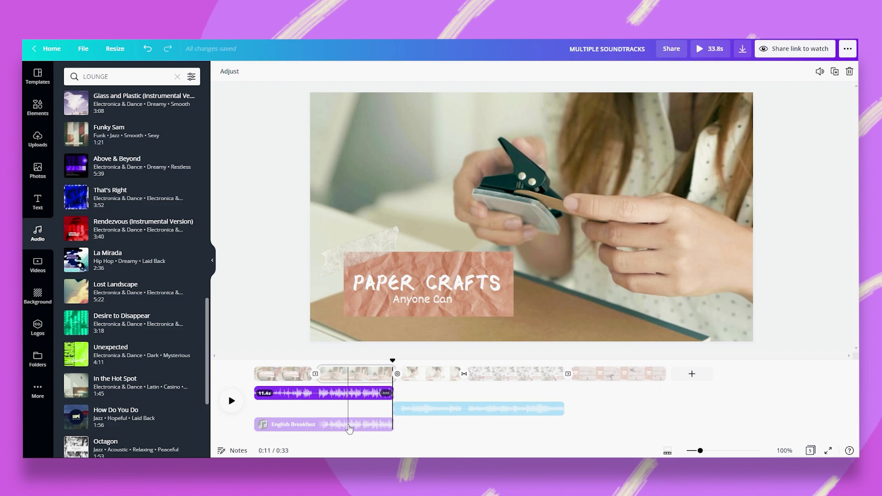
drag(349, 426, 629, 424)
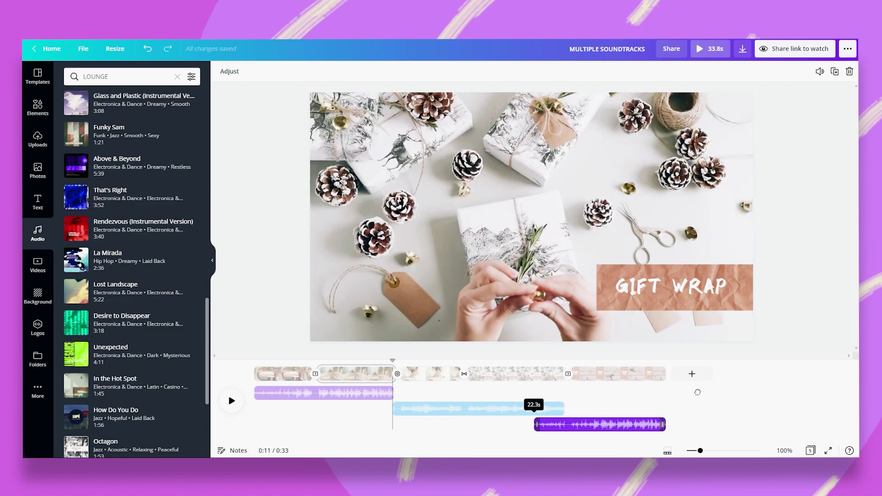
drag(566, 424, 545, 410)
drag(596, 432, 620, 429)
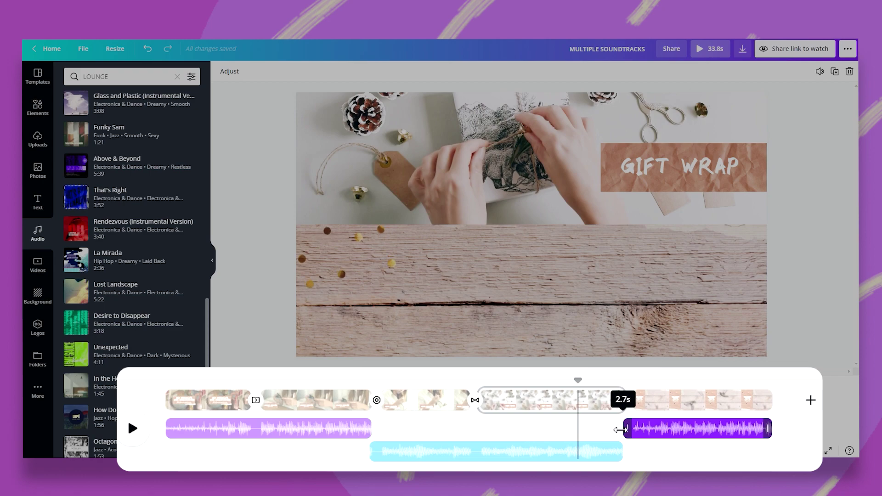
Step: Set the closing copy to play from around 2:14 and shorten the last video clip to match
drag(620, 429, 623, 430)
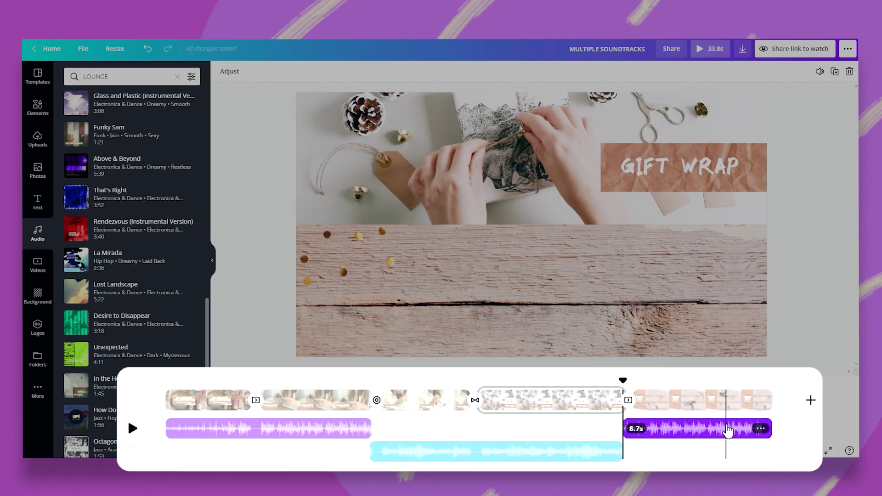
double_click(727, 429)
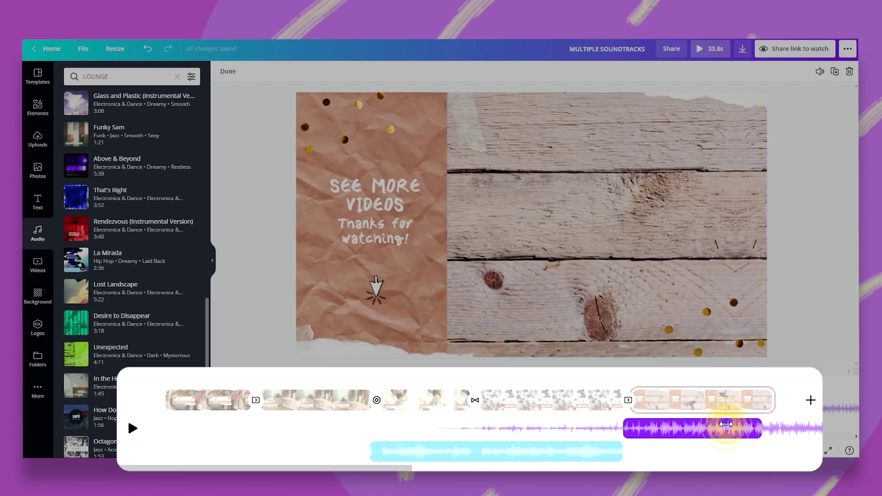
drag(756, 432, 655, 436)
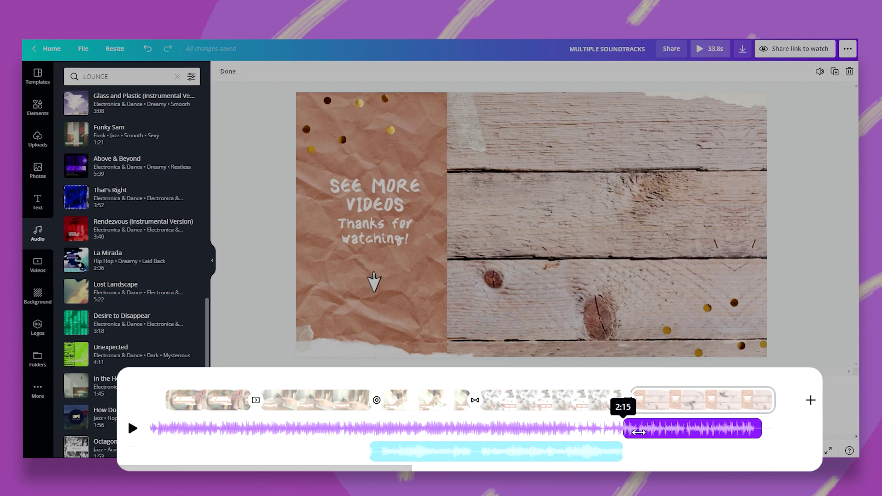
drag(670, 430, 672, 431)
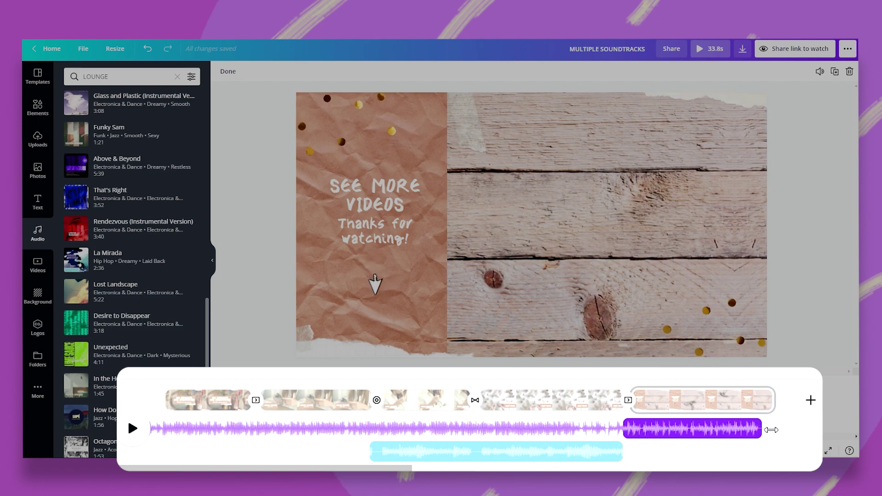
click(767, 403)
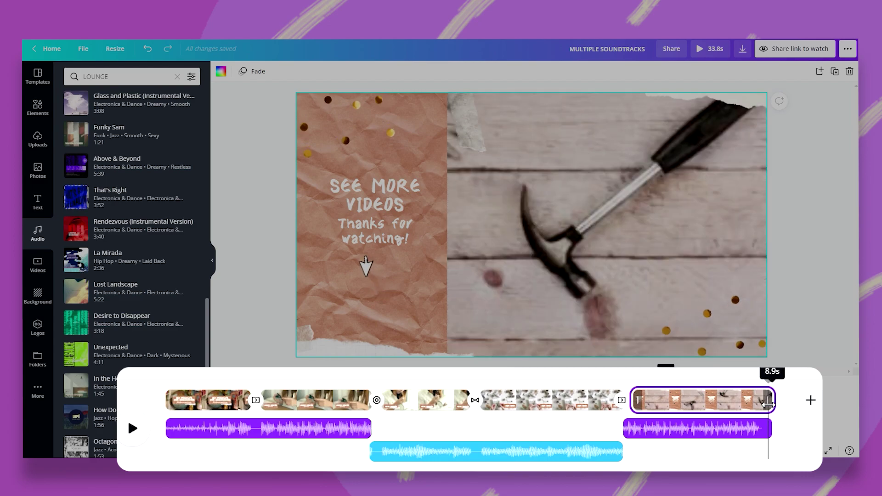
drag(767, 403, 767, 403)
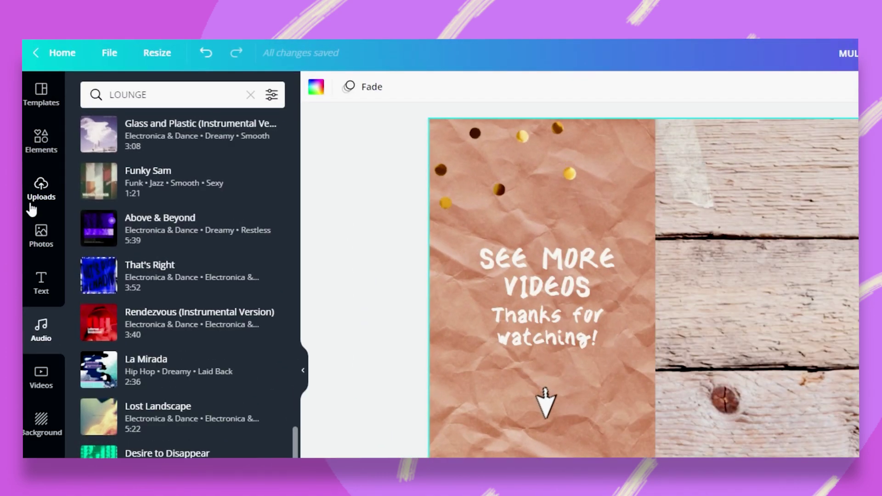
Step: Drag the uploaded VOICE OVER.mp3 into the second audio row starting around 0:25
click(39, 139)
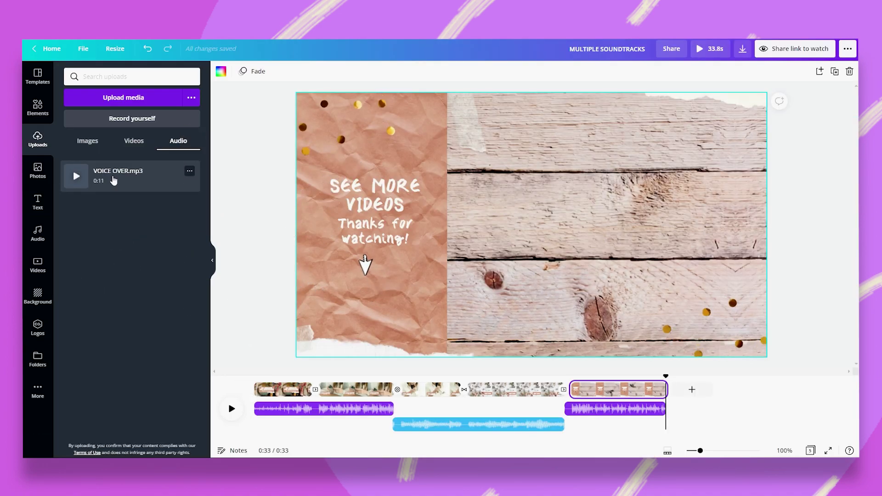
mouse_move(113, 181)
mouse_down()
mouse_move(413, 299)
mouse_move(666, 429)
mouse_move(560, 431)
mouse_move(572, 432)
mouse_move(562, 408)
mouse_up()
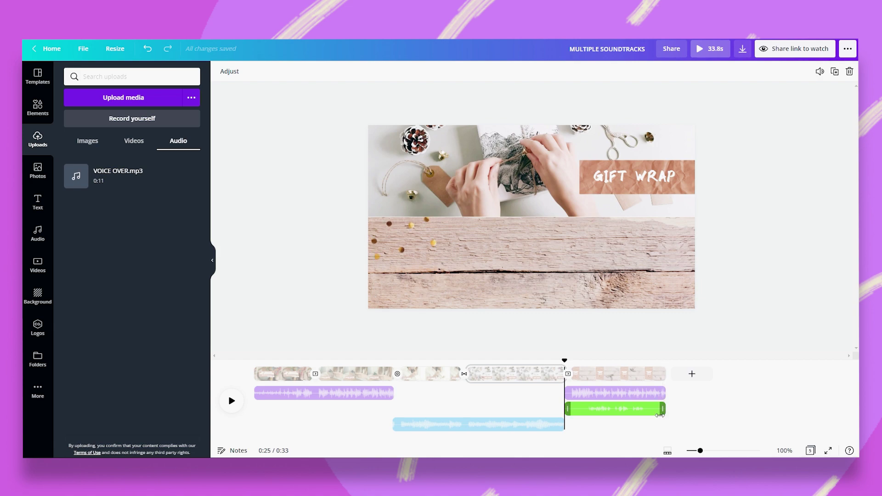
Step: Trim the voiceover to 5.9s under the last slide and lower the closing music volume to 23
drag(571, 406, 581, 408)
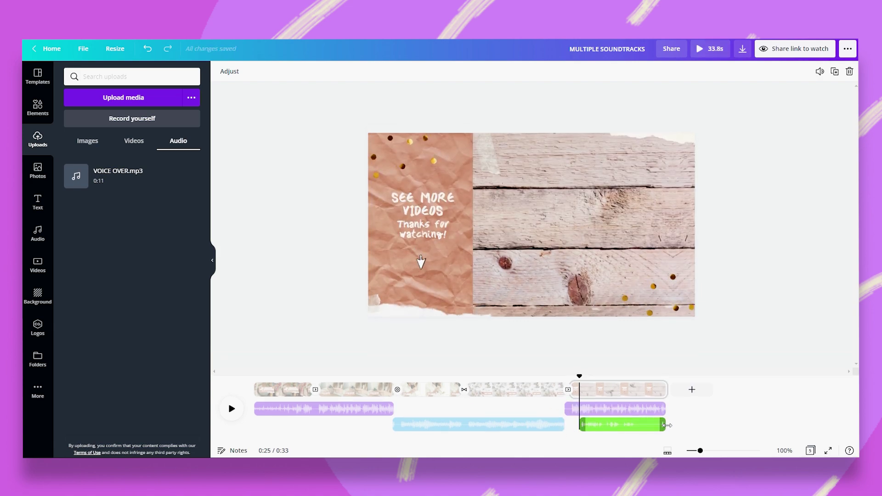
drag(663, 425, 611, 426)
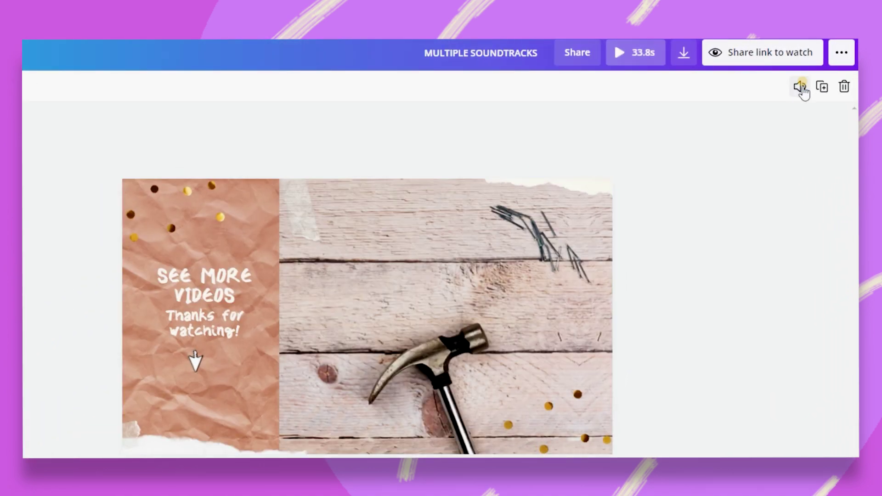
click(819, 72)
drag(760, 120, 658, 132)
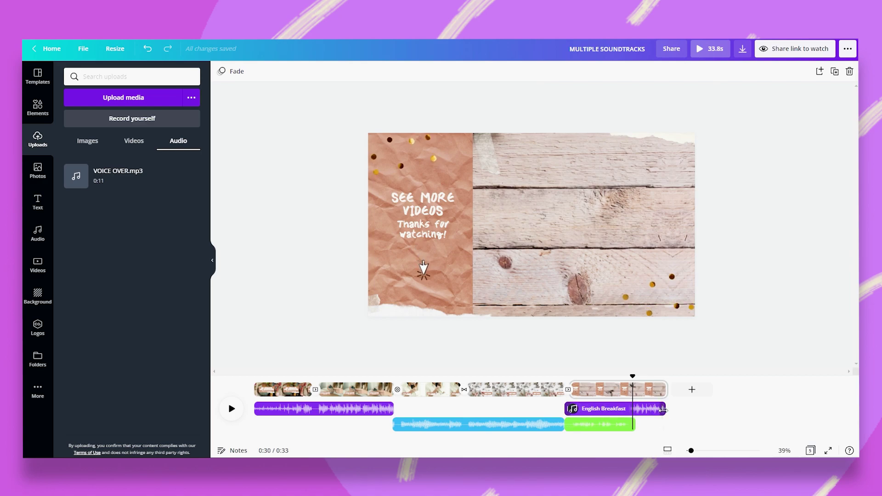
Step: End English Breakfast where the voiceover stops and trim a duplicate to the final 3.3 seconds
drag(662, 411, 634, 409)
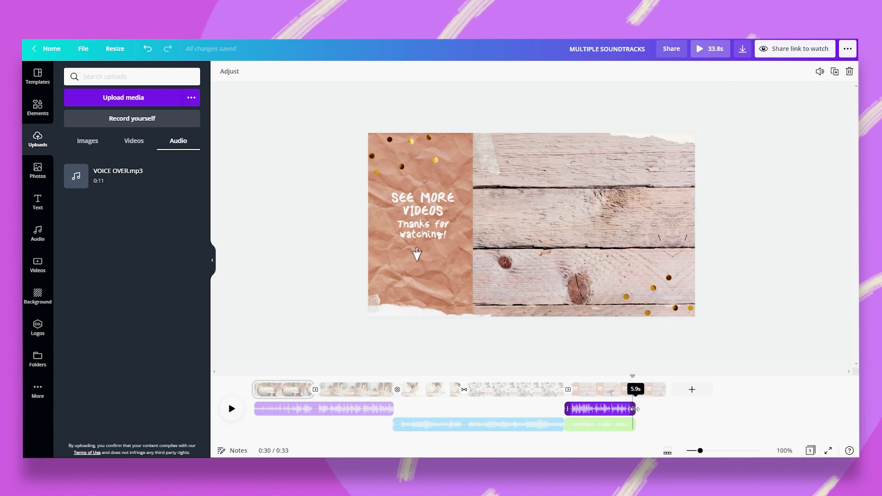
right_click(619, 411)
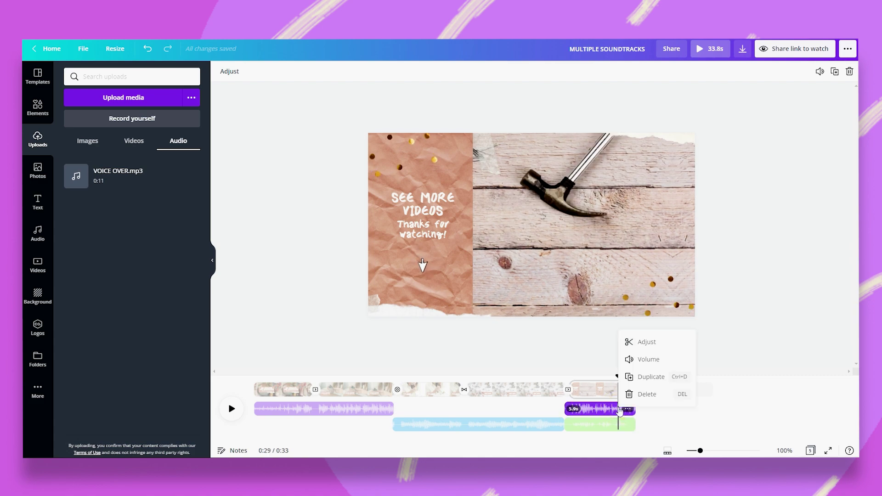
click(639, 378)
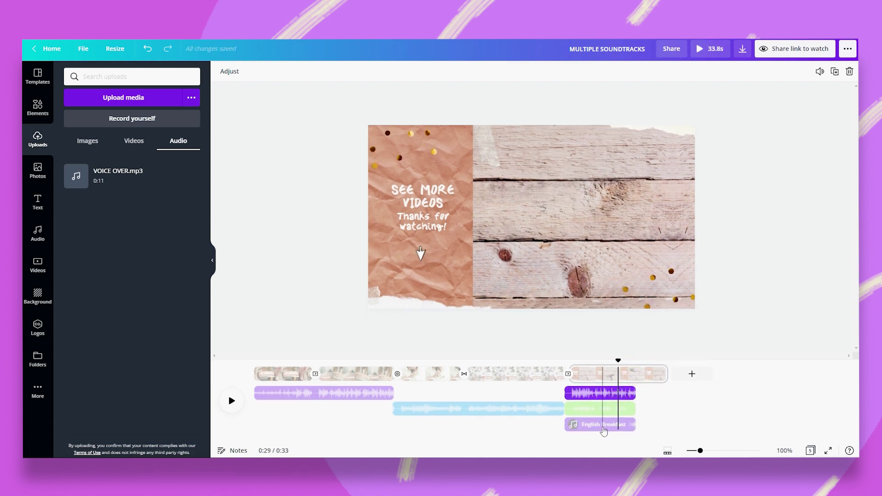
drag(565, 428, 633, 427)
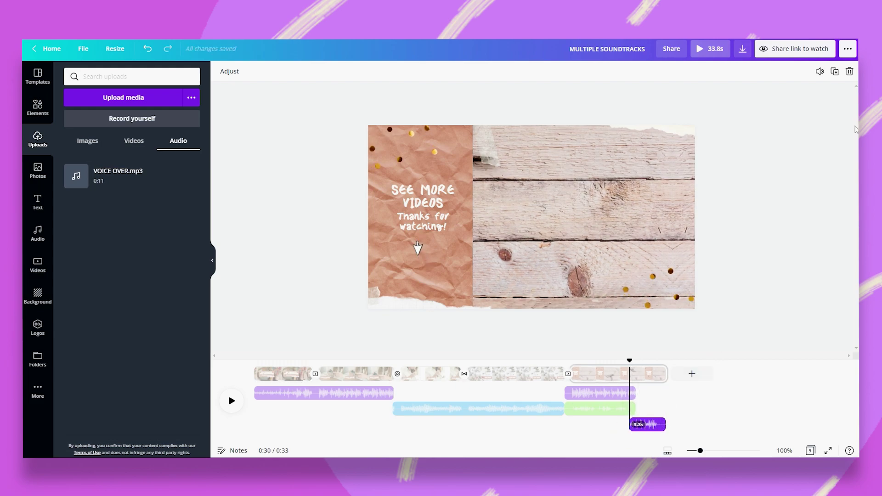
Step: Raise the copy's volume to 100 and have it play from around 2:19
click(819, 73)
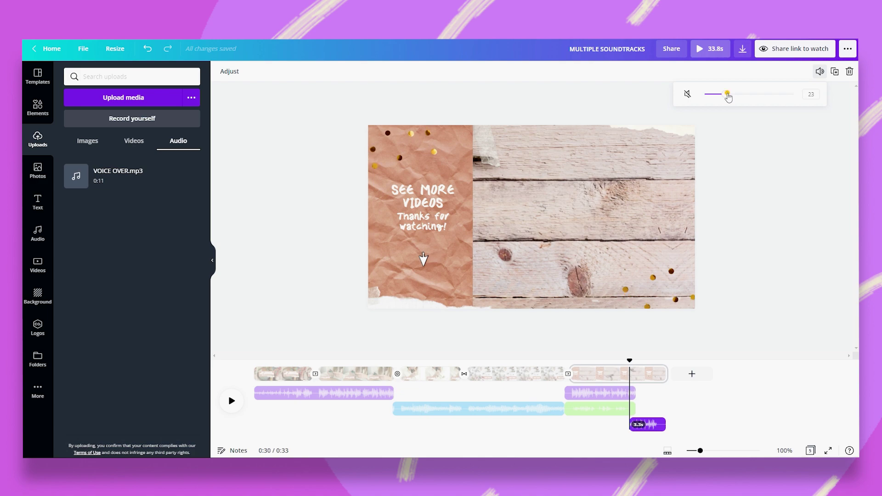
drag(727, 94, 808, 106)
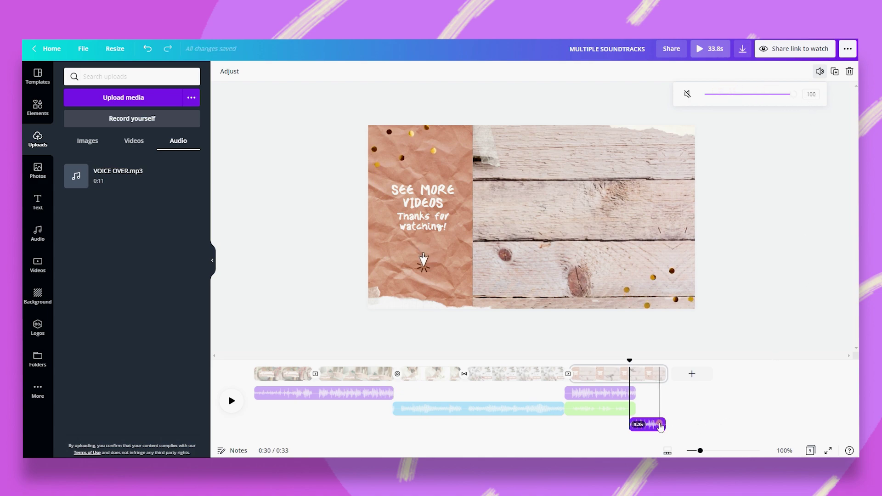
click(660, 424)
drag(644, 423, 650, 423)
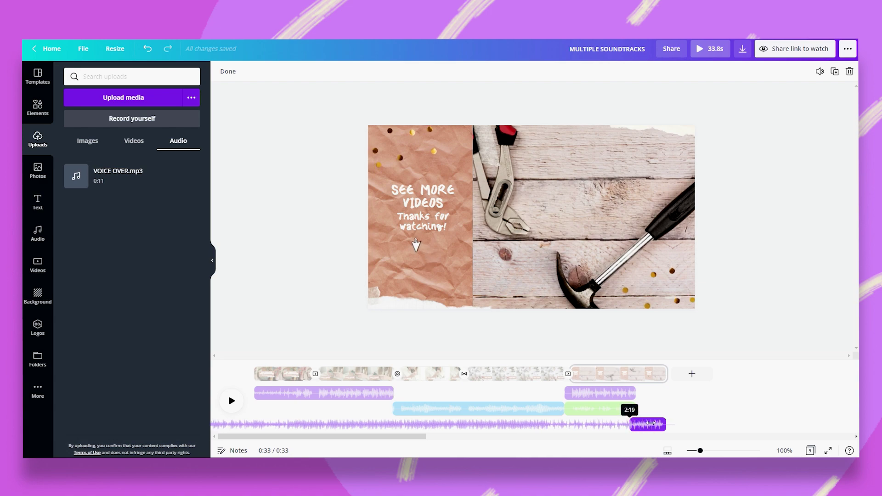